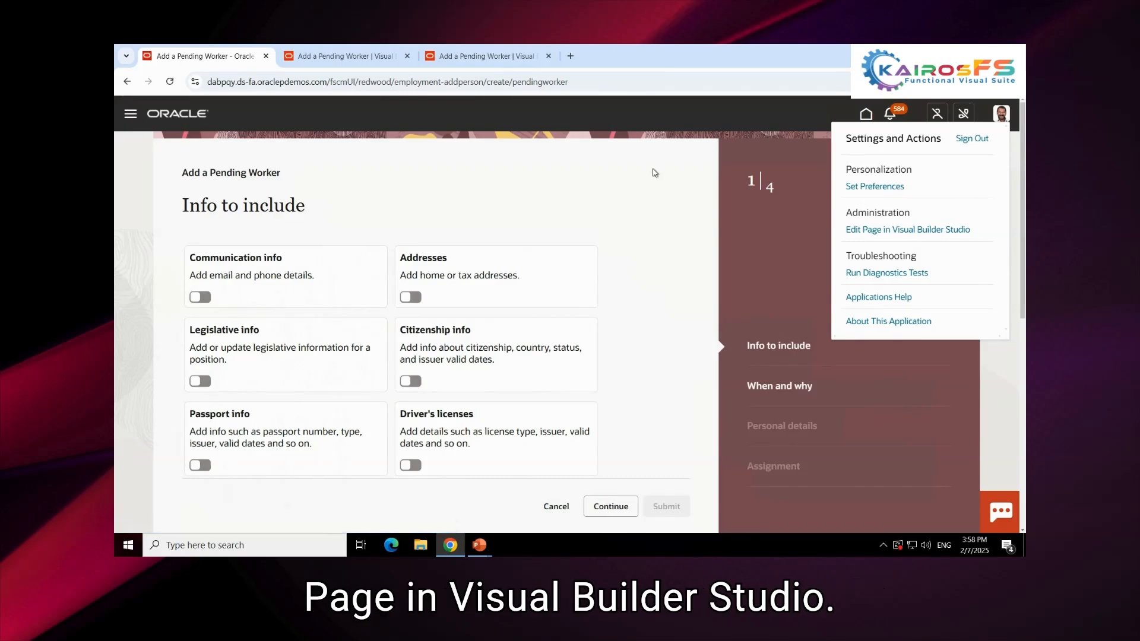
Bring up the Fields and Regions editor for the Add a Pending Worker page and look at the new business rule form
left_click(603, 157)
left_click(339, 60)
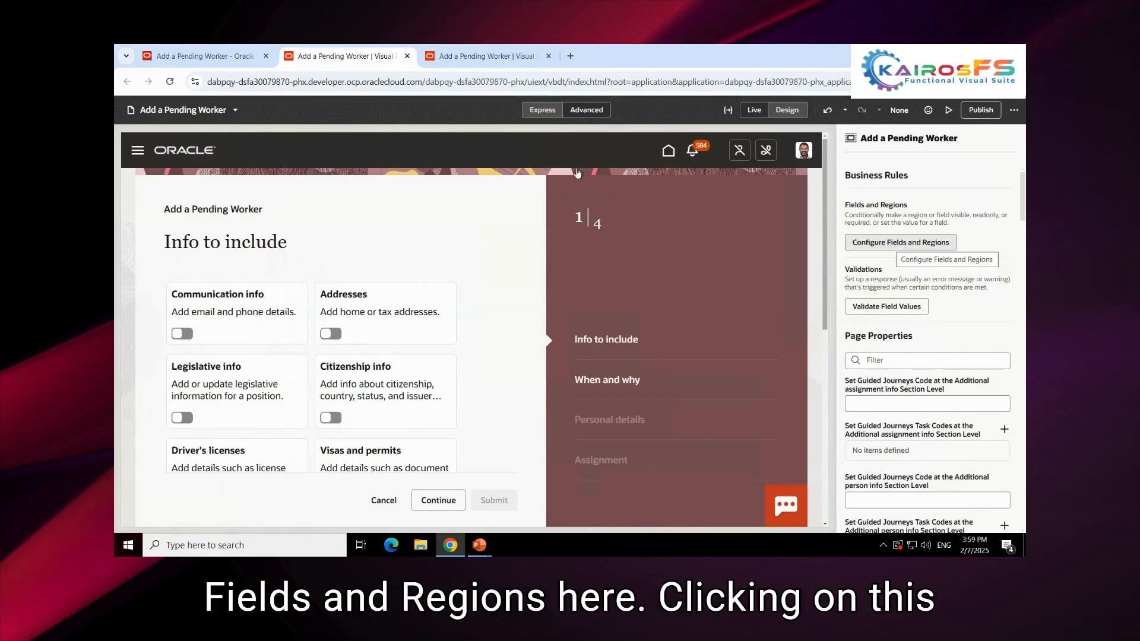
left_click(491, 59)
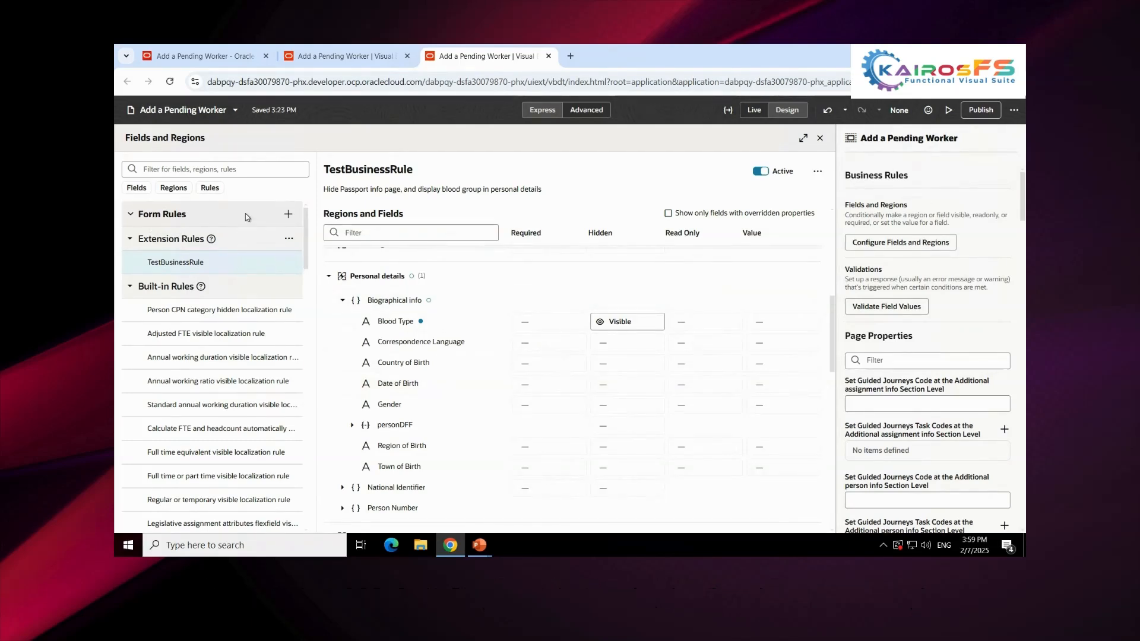
left_click(286, 213)
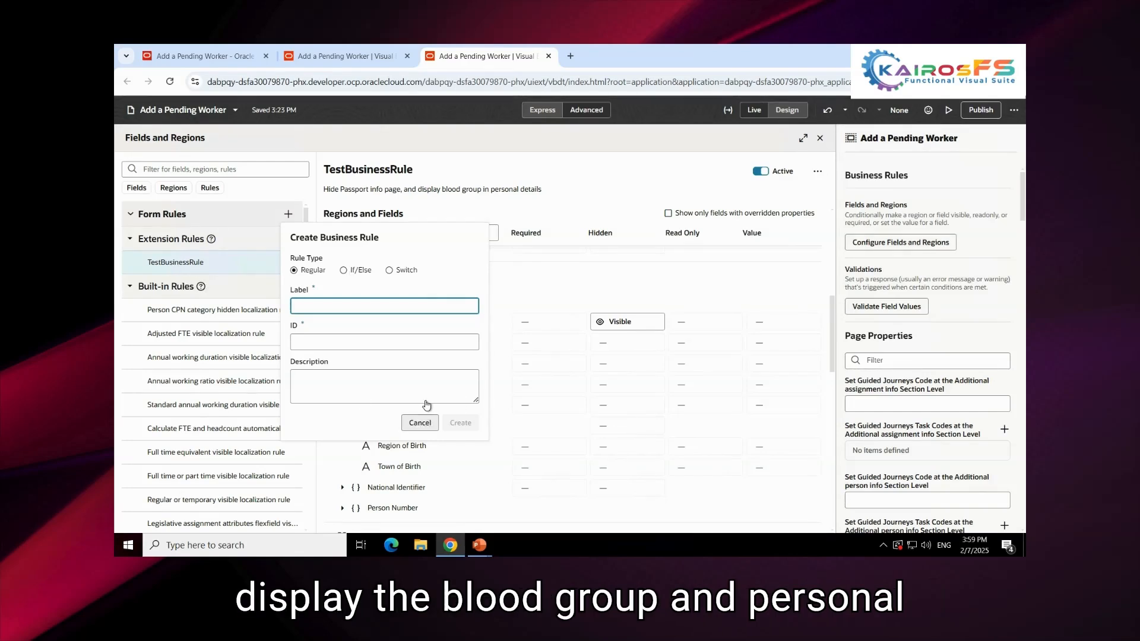
left_click(420, 422)
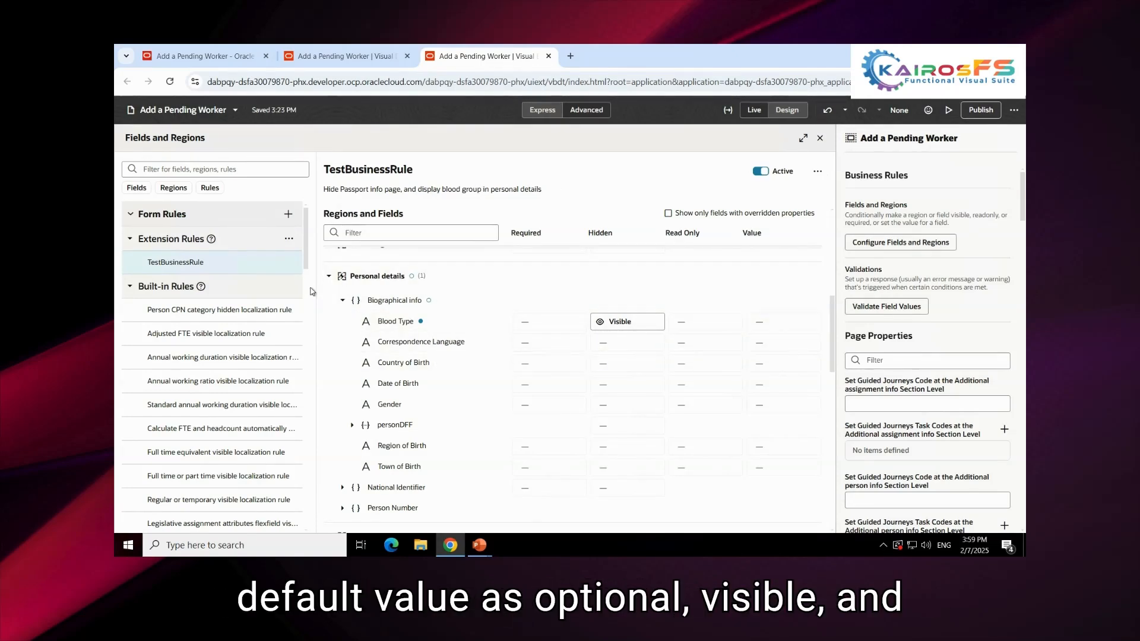
Examine the Passport info region's rule details and its Required and Hidden options in TestBusinessRule
left_click(329, 277)
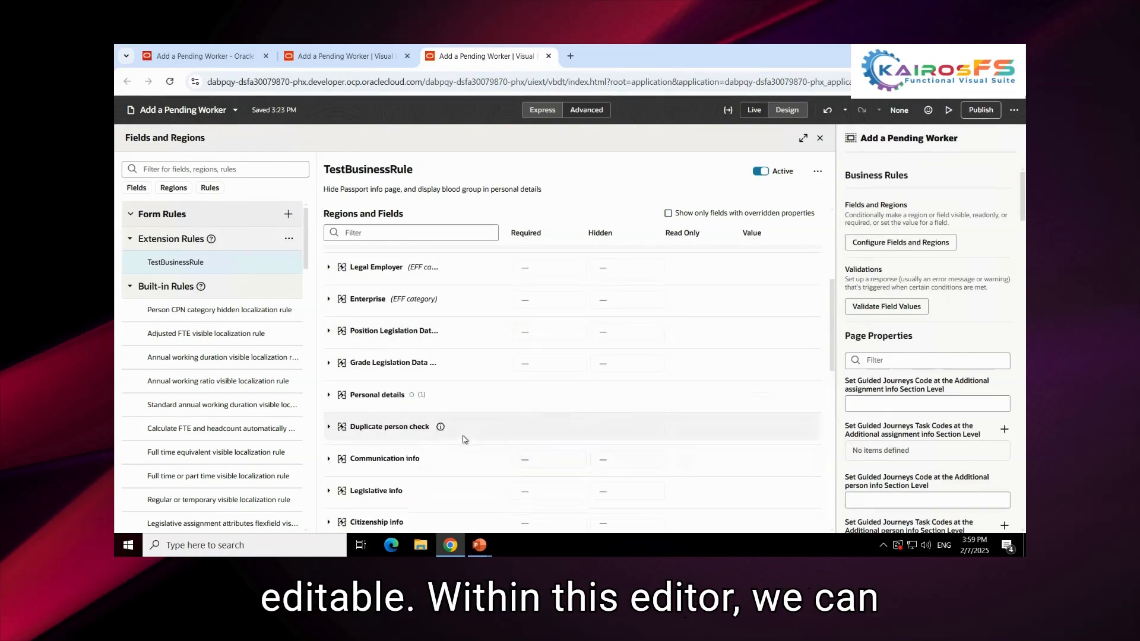
scroll(469, 458, "down", 1)
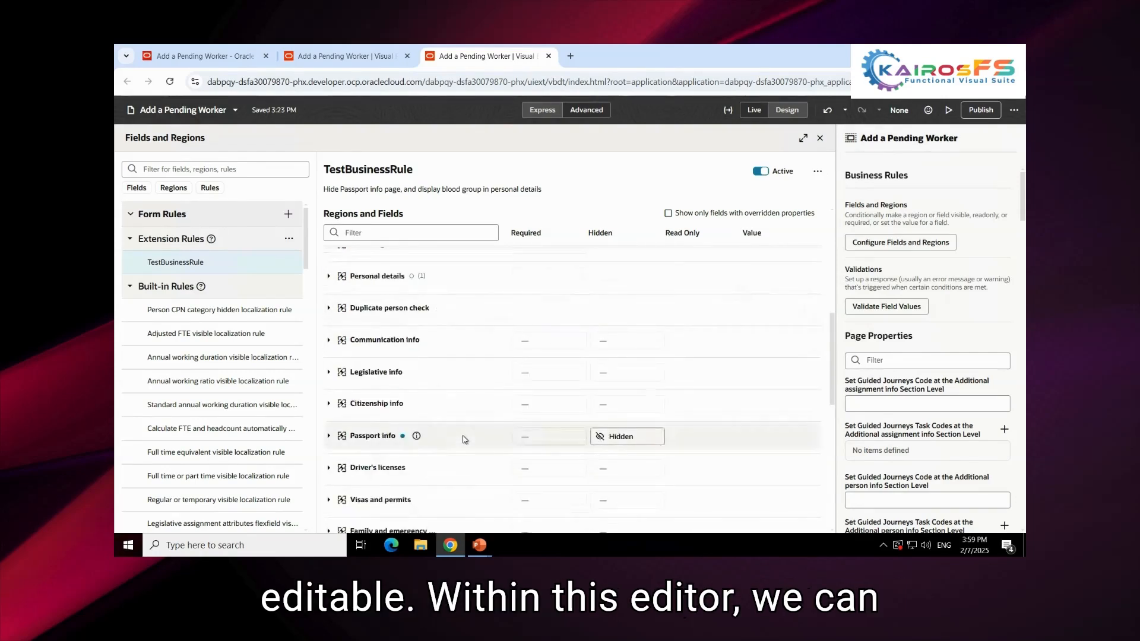
left_click(417, 437)
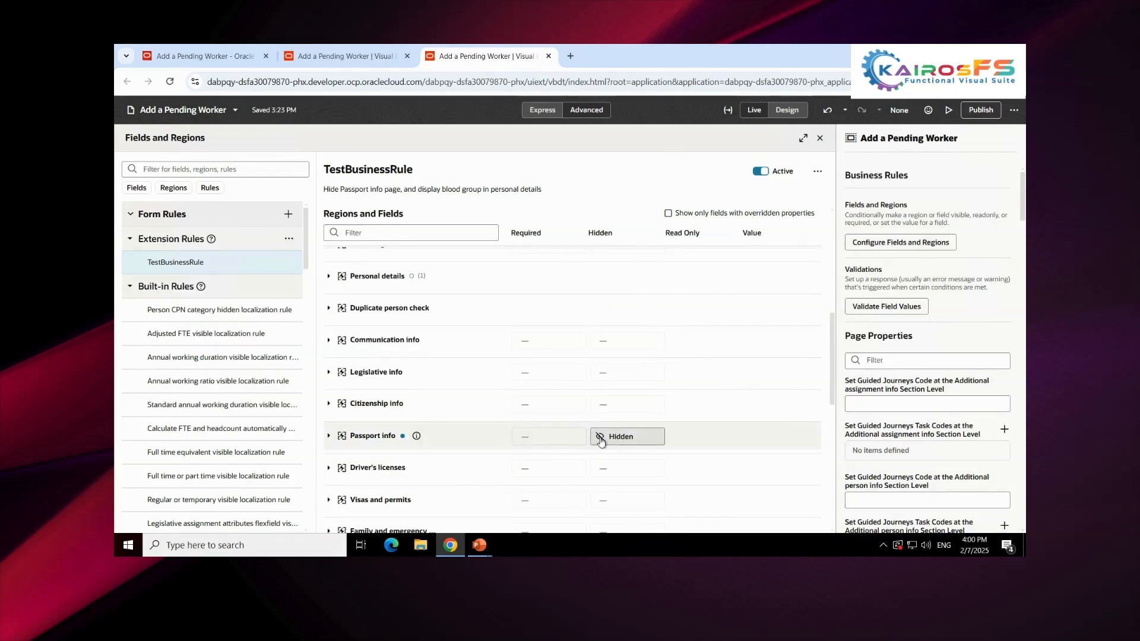
left_click(523, 440)
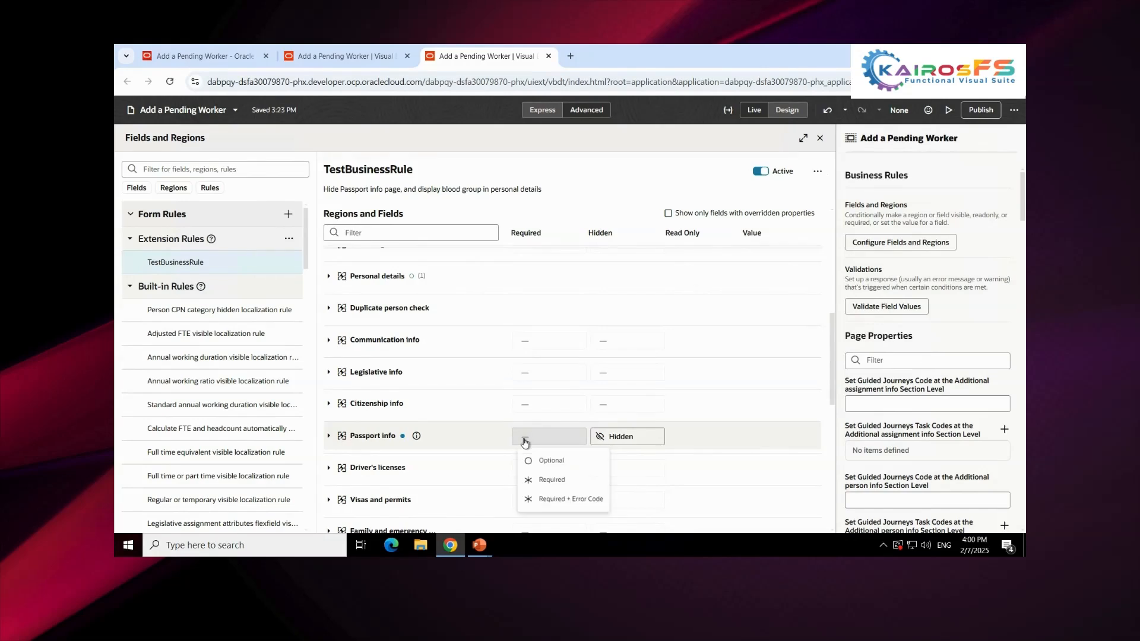
left_click(619, 438)
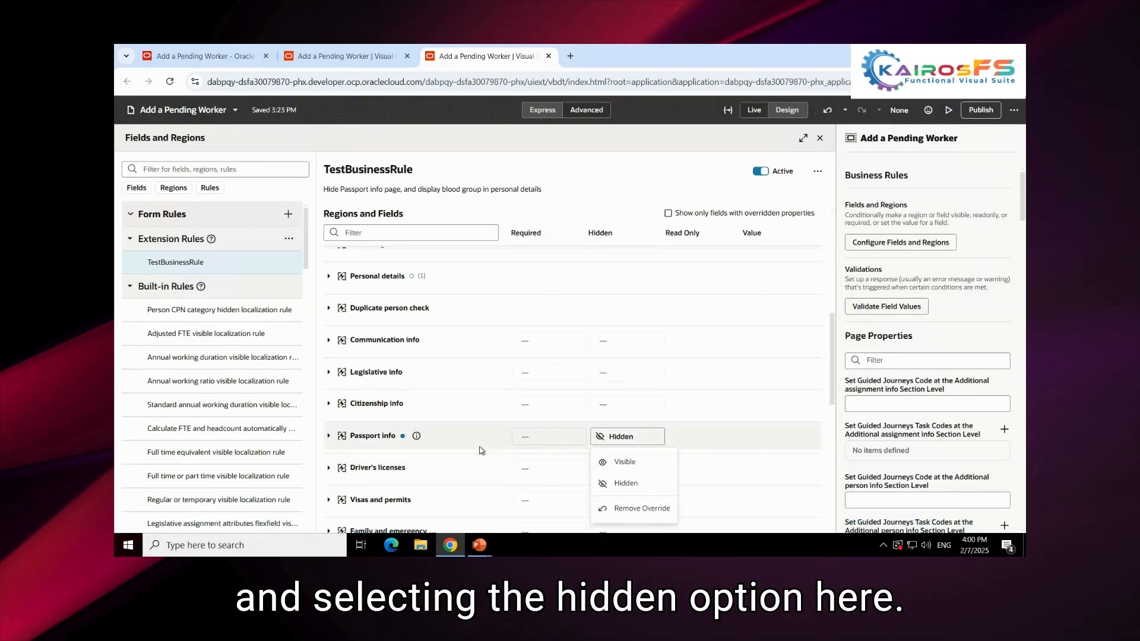
Examine the Blood Type field's rule details and visibility options under Biographical info in Personal details
scroll(477, 459, "up", 7)
left_click(417, 288)
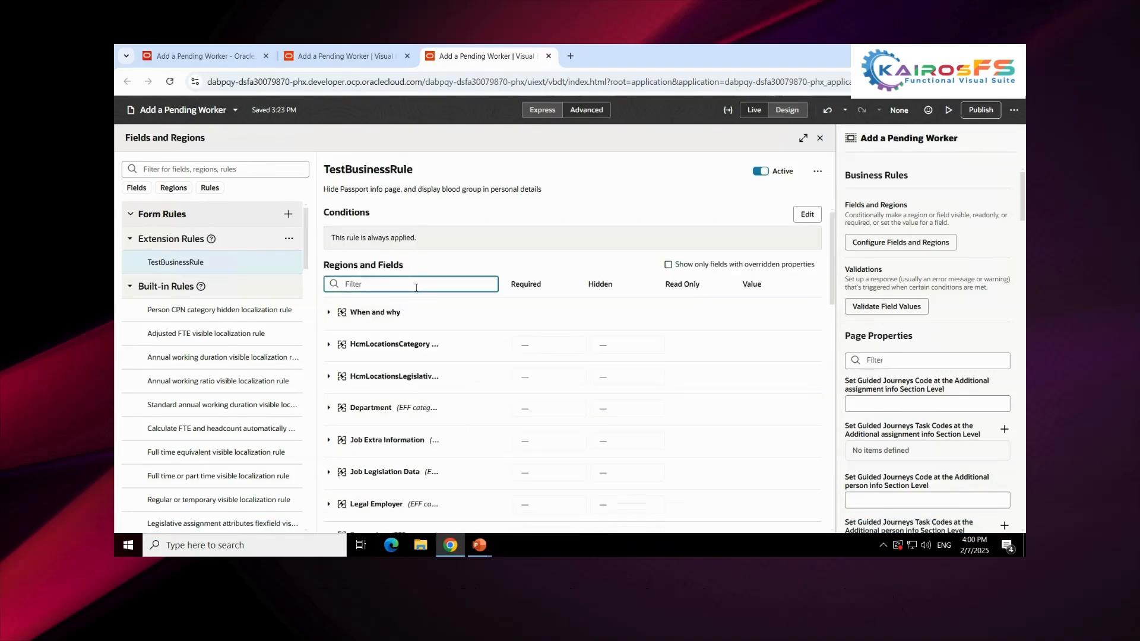
scroll(404, 416, "down", 5)
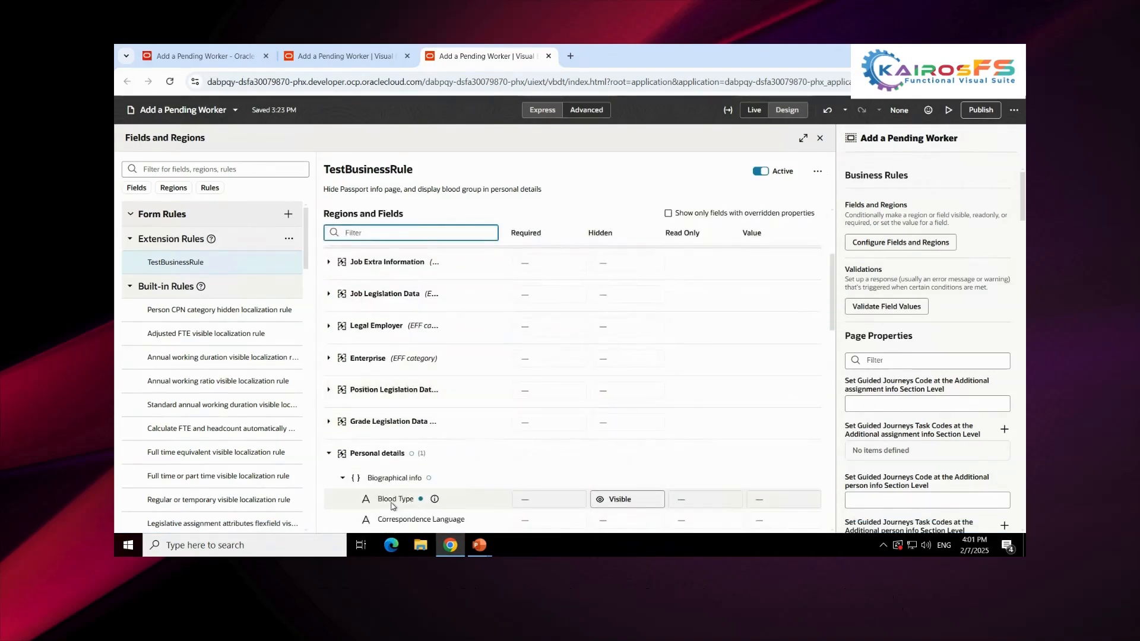
left_click(435, 499)
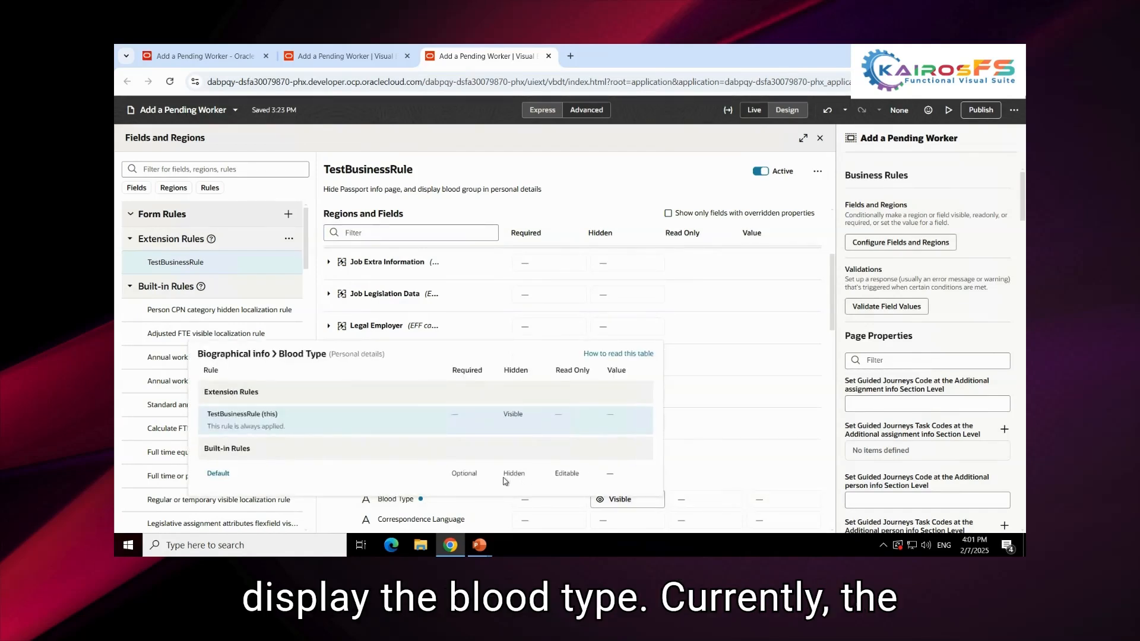
left_click(611, 502)
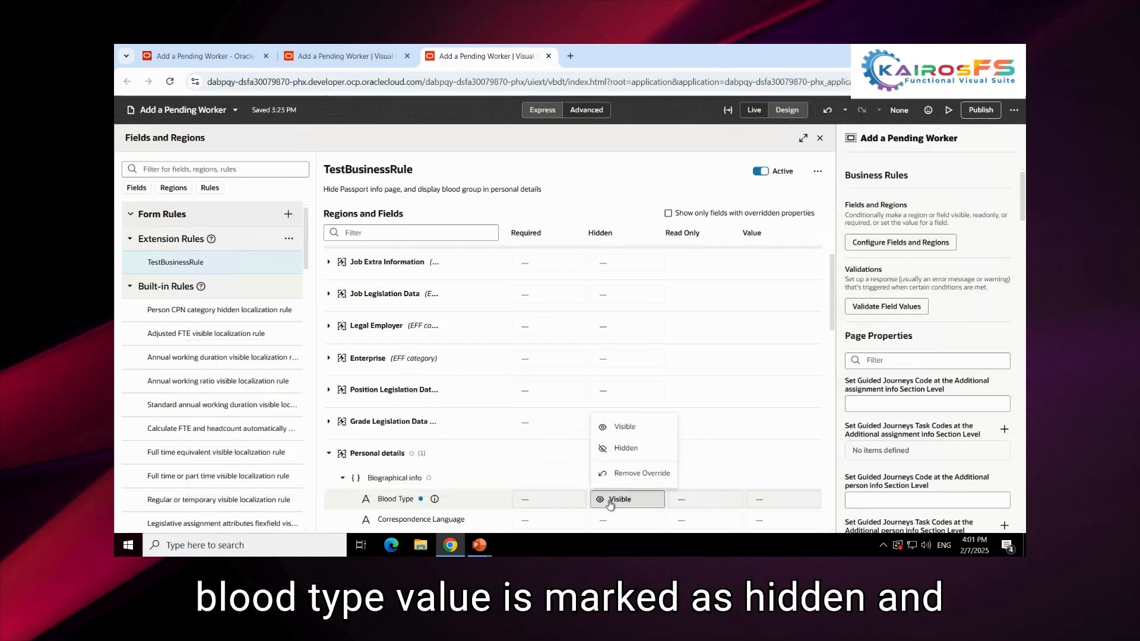
left_click(611, 504)
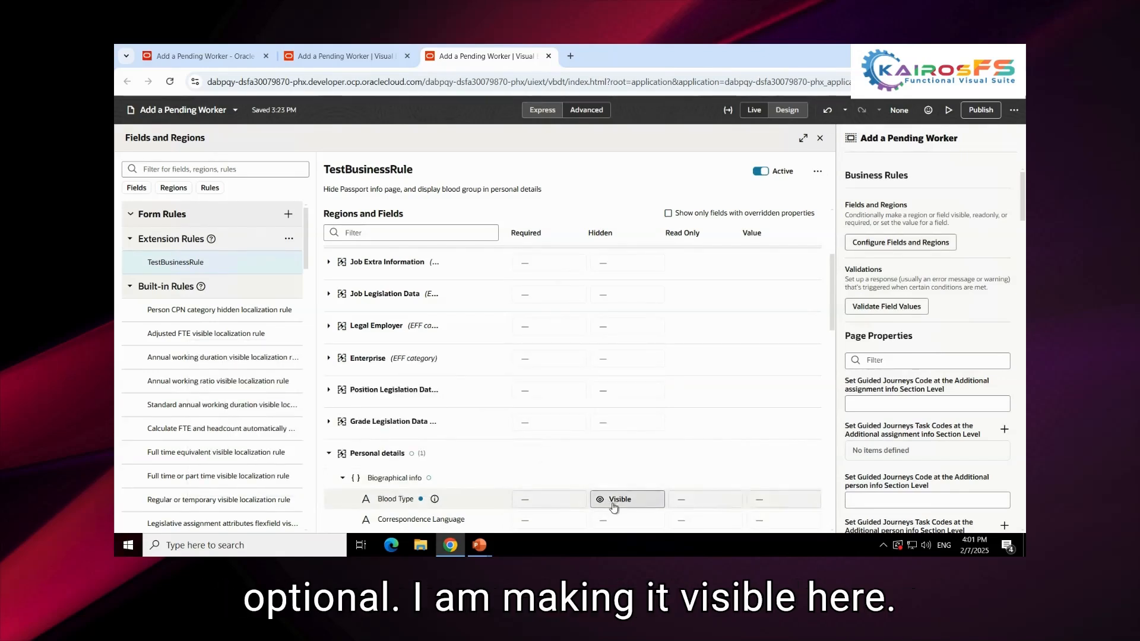
Preview the Add a Pending Worker page with the business rule applied and check its Info to include section
left_click(948, 111)
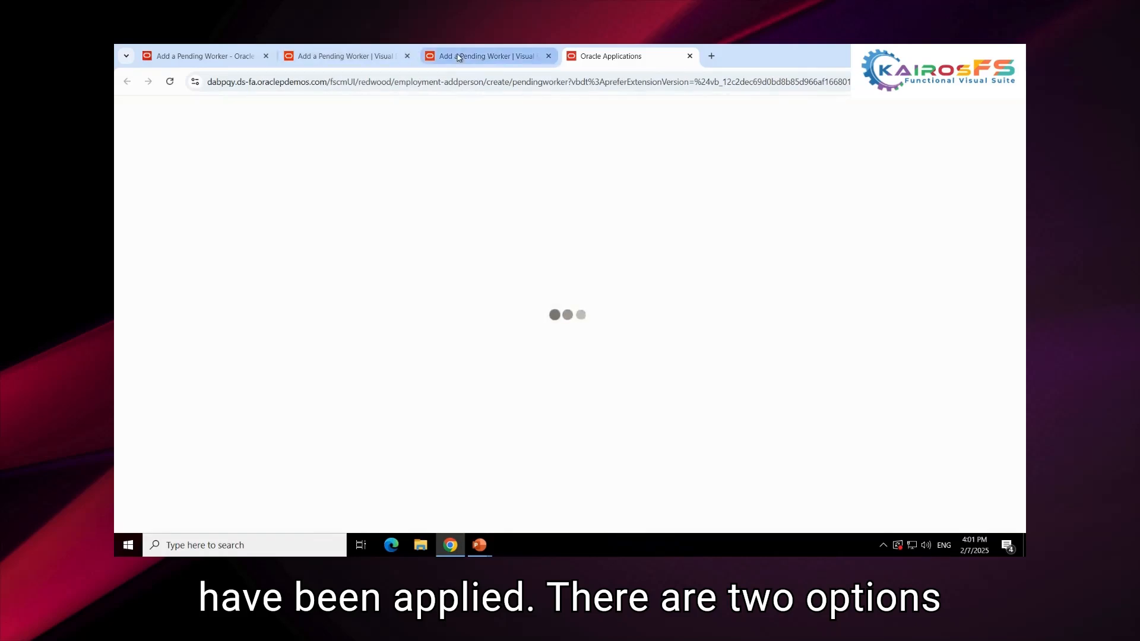
left_click(437, 55)
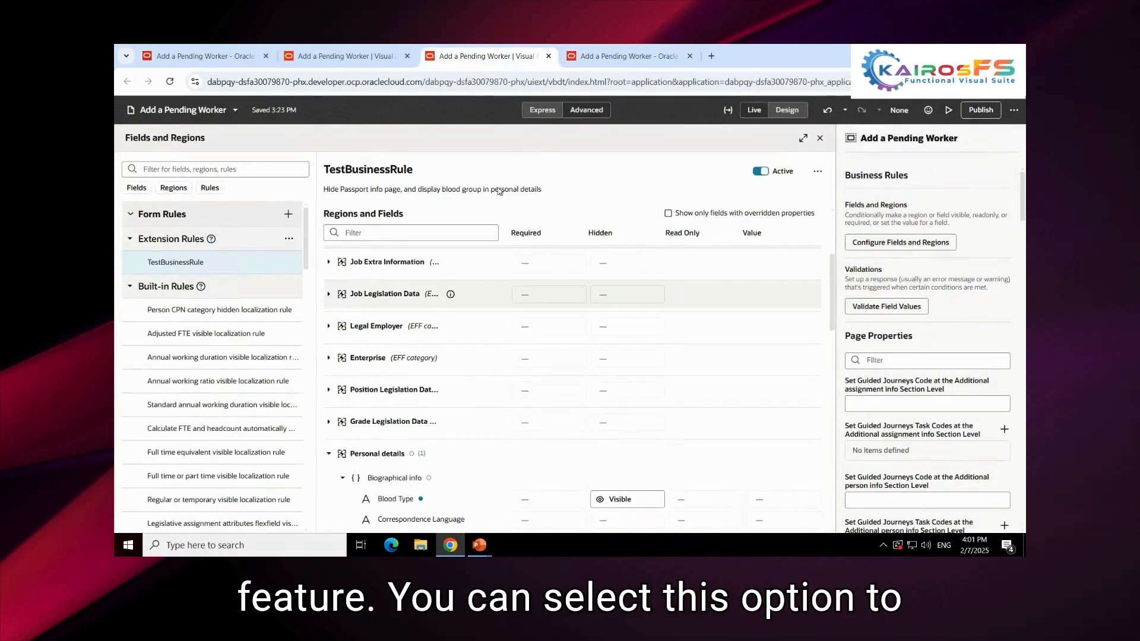
left_click(618, 59)
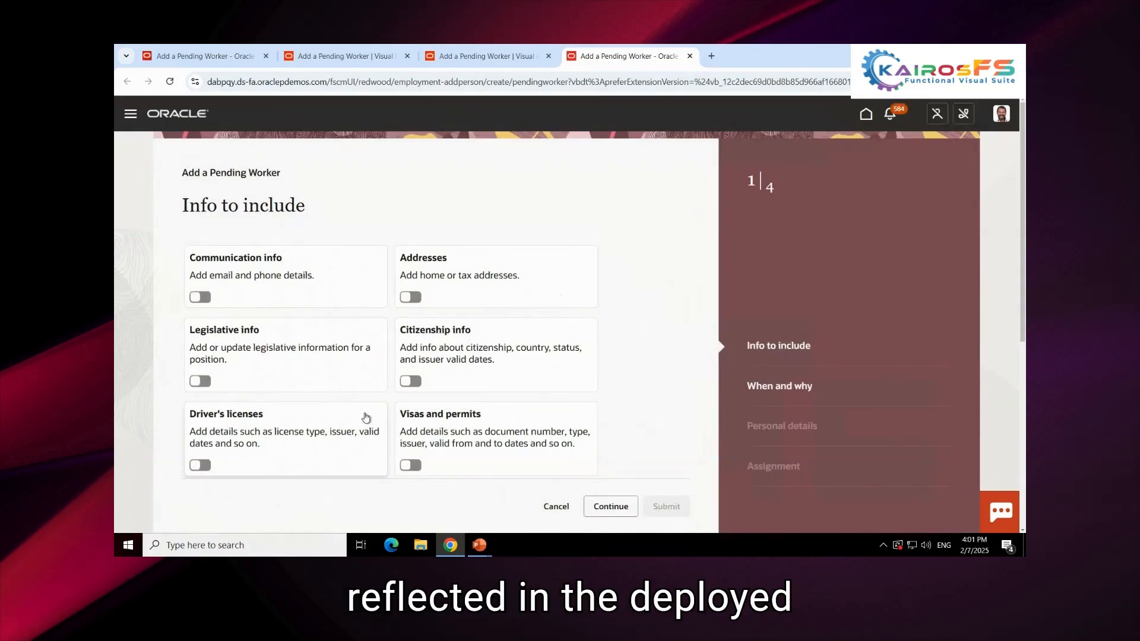
Continue to the When and why section and set the proposed start date to 2/7/25 and worker type to Contingent worker
left_click(609, 507)
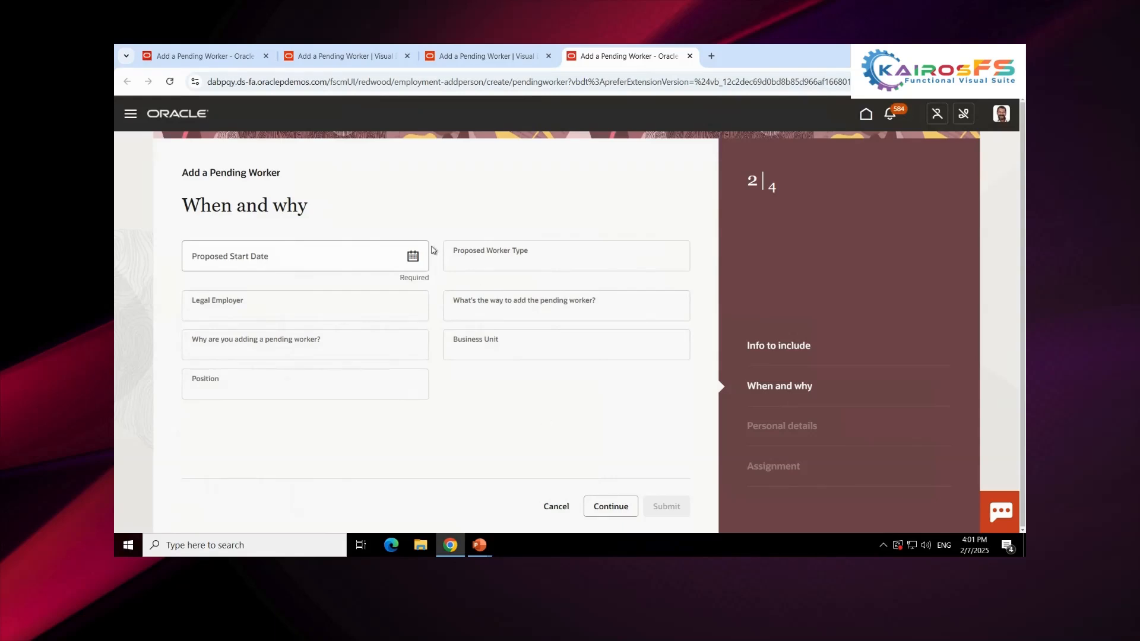
left_click(411, 258)
left_click(351, 365)
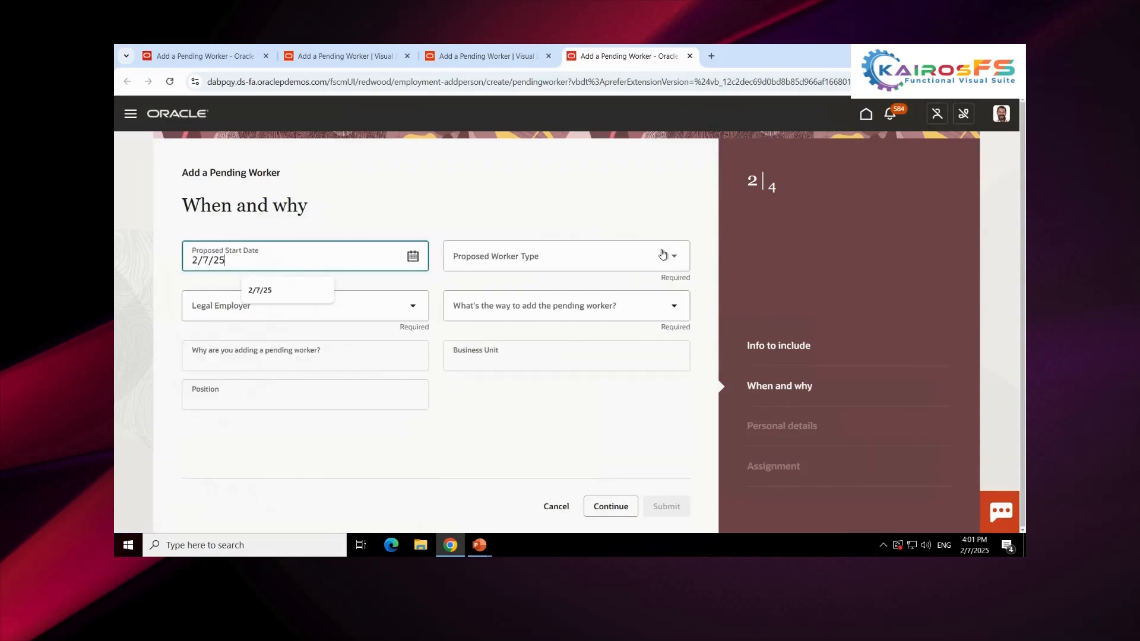
left_click(673, 264)
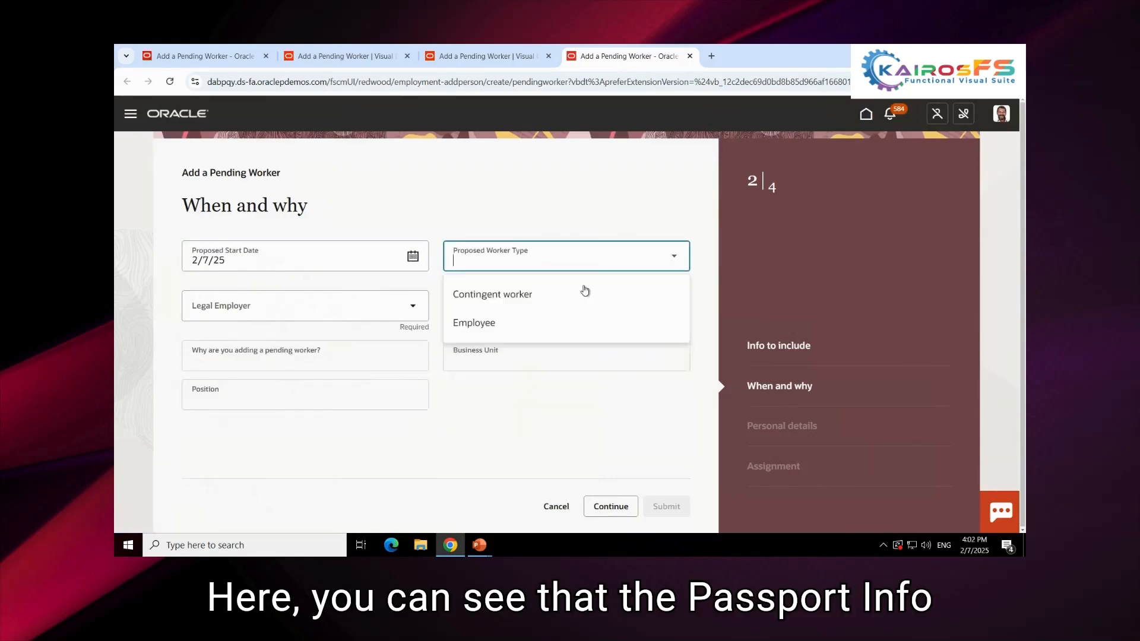
left_click(526, 299)
Search the legal employers for "US1 Legal" and choose US1 Legal Entity
left_click(416, 301)
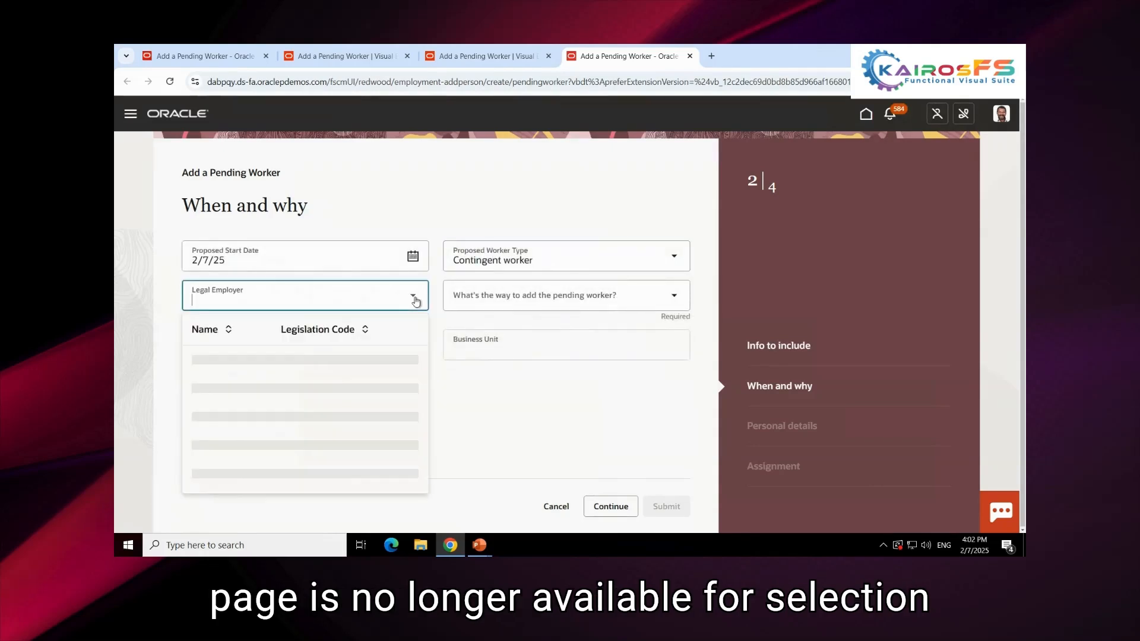
type("US1")
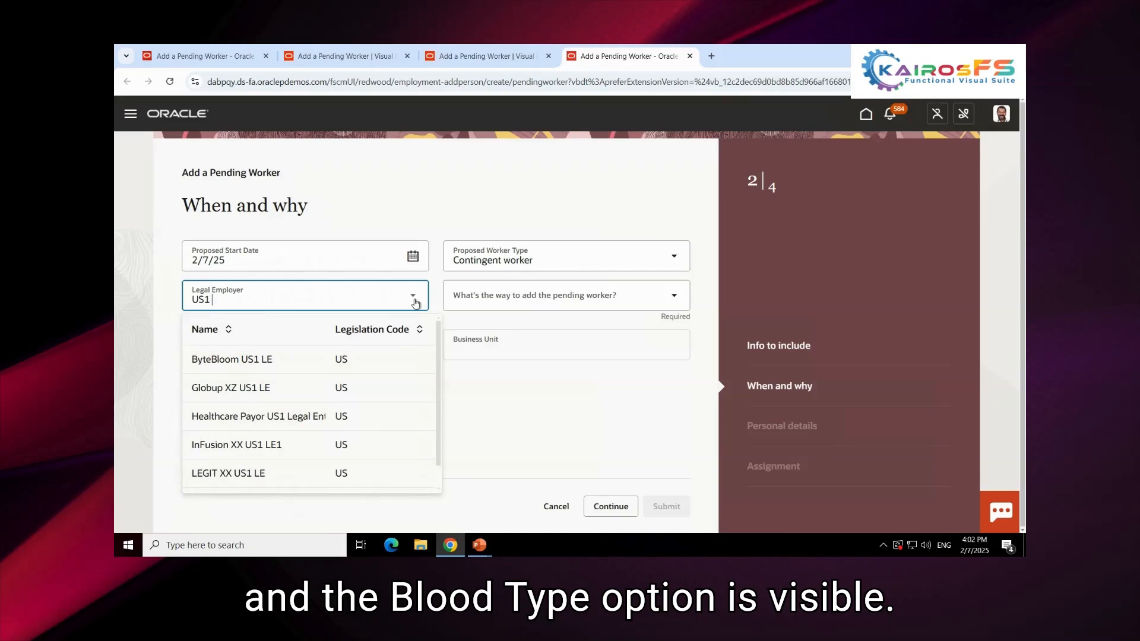
type(" Legal")
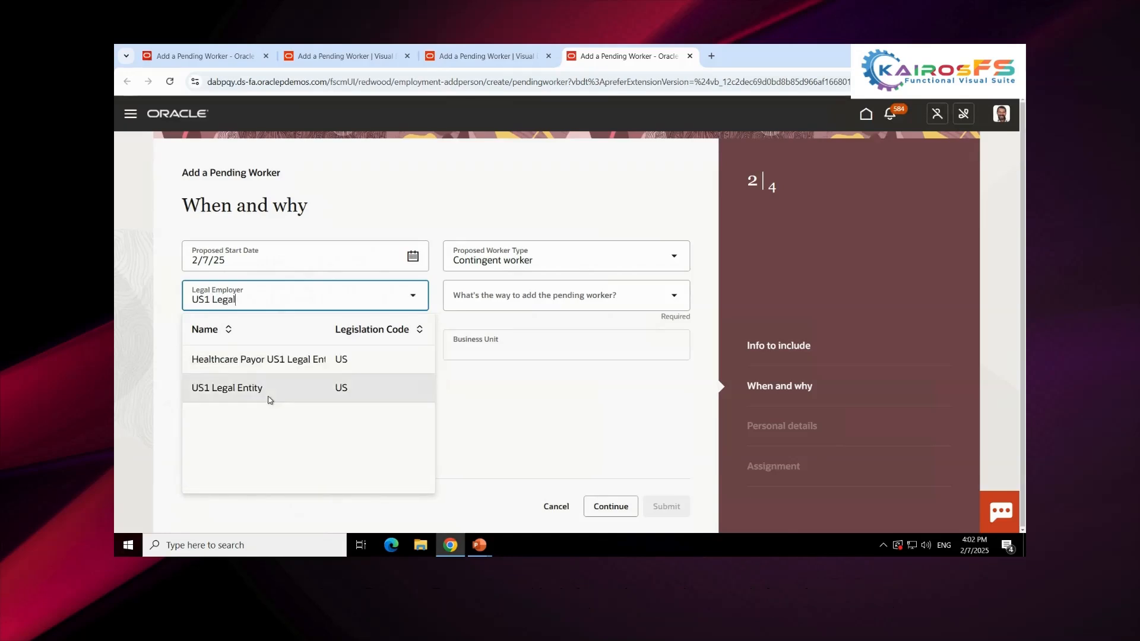
left_click(268, 400)
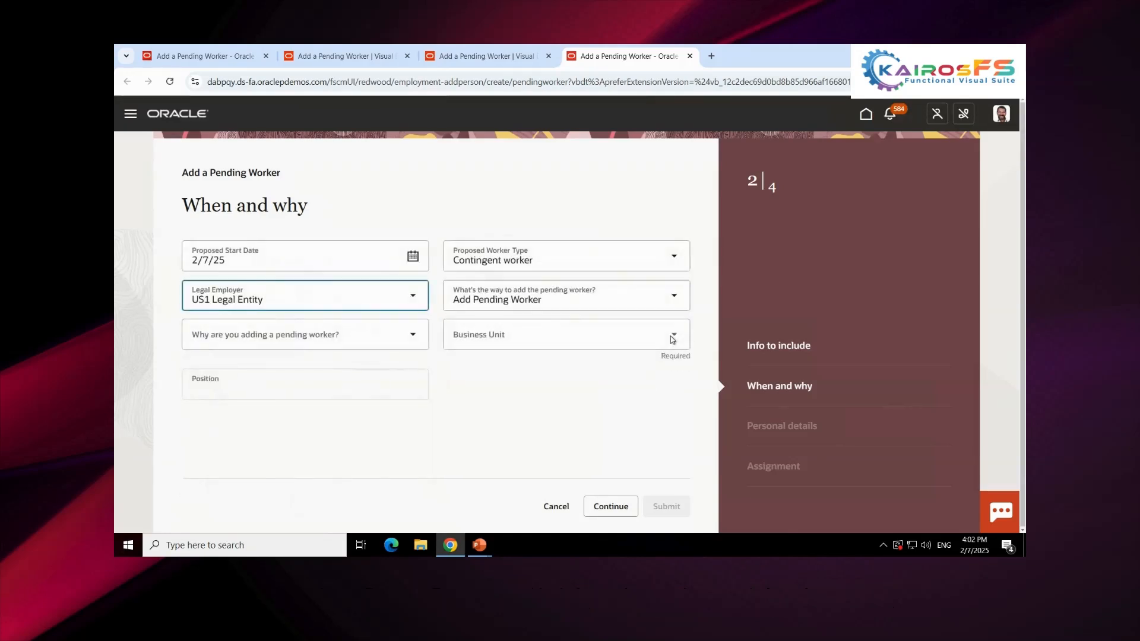
Search the business units for "US1" and choose US1 Business Unit
left_click(673, 336)
type("USI")
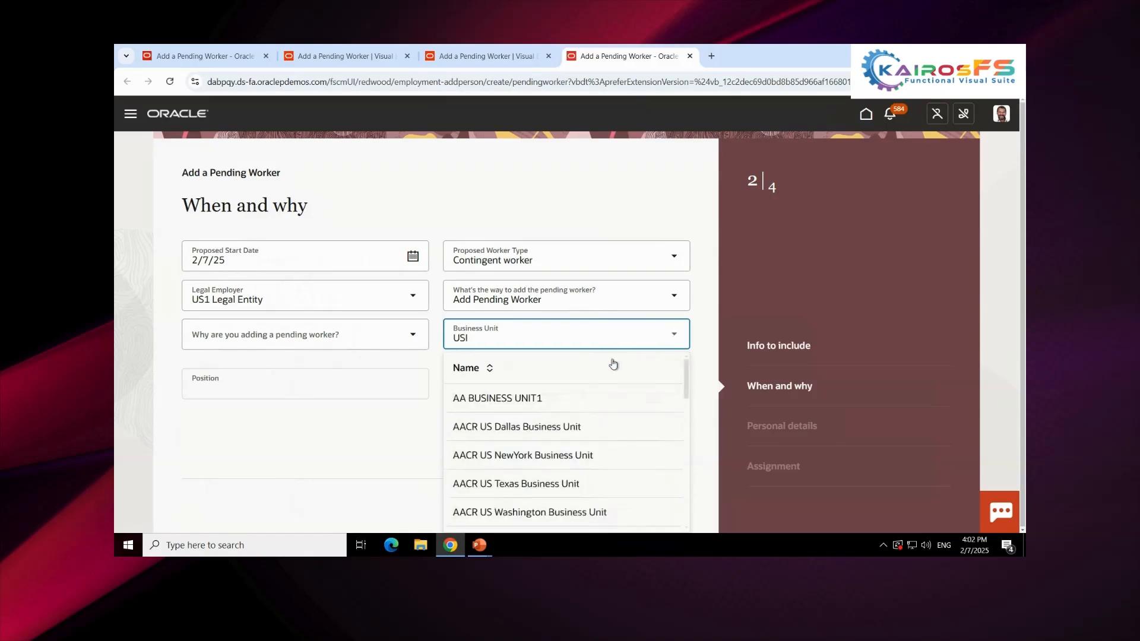
type(" bus")
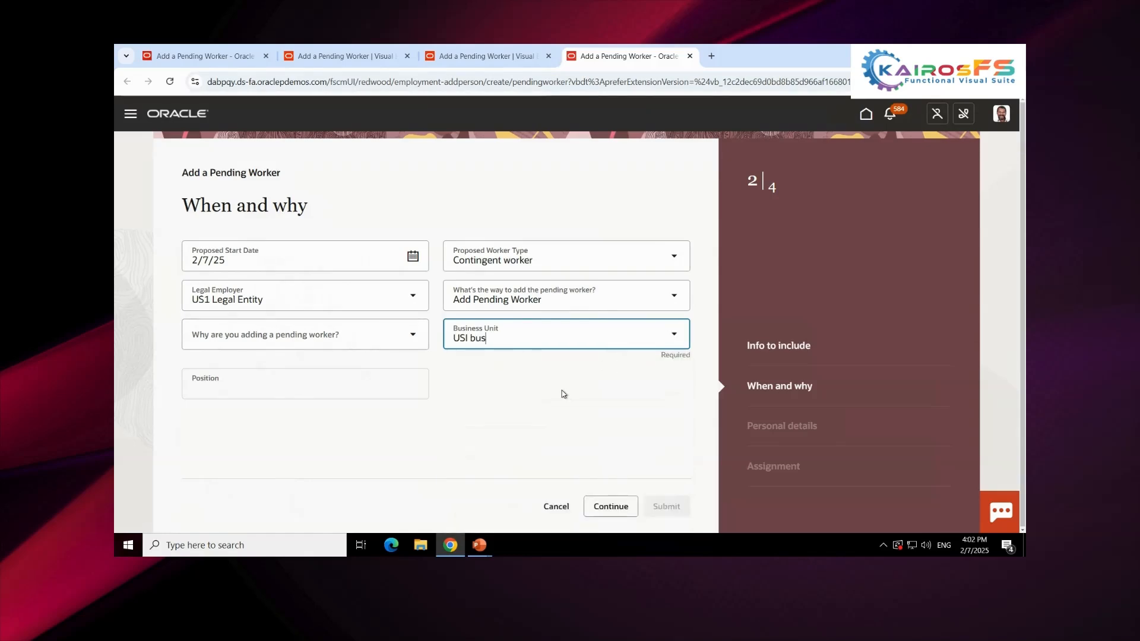
key("BackSpace")
key("BackSpace")
key("BackSpace")
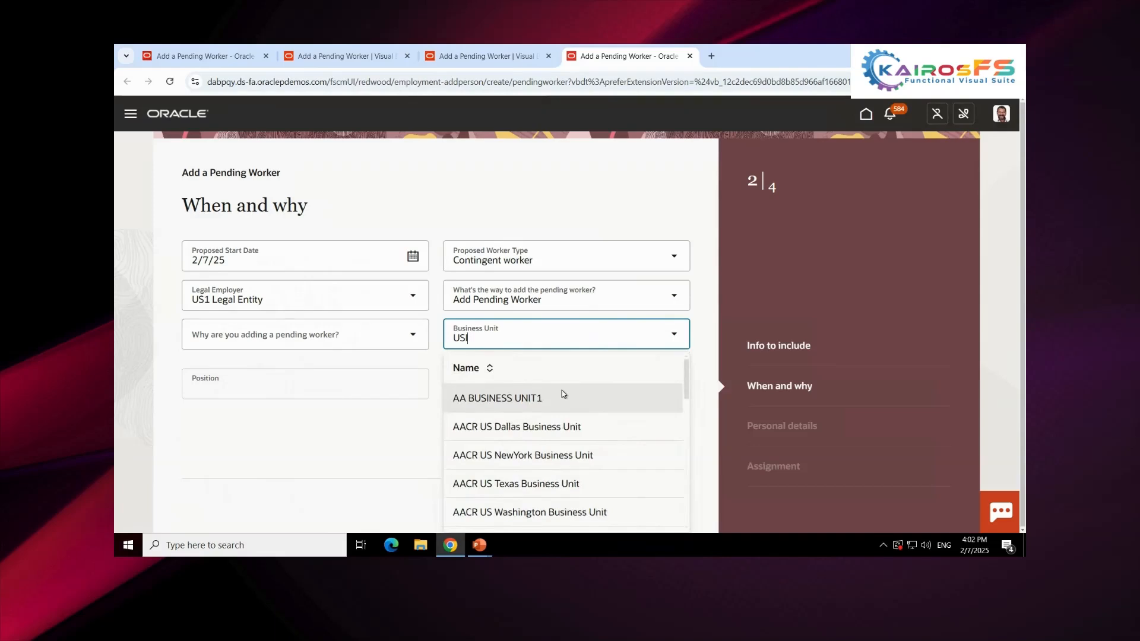
key("BackSpace")
type("1")
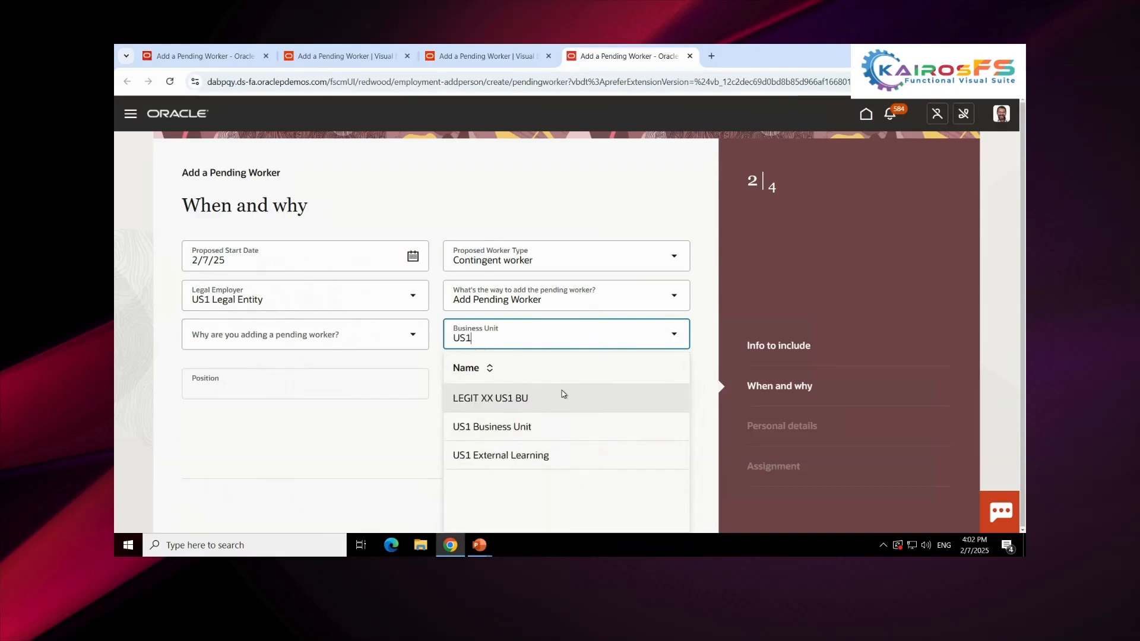
left_click(534, 427)
Continue to the Personal details section and check the Blood Type field there
left_click(622, 506)
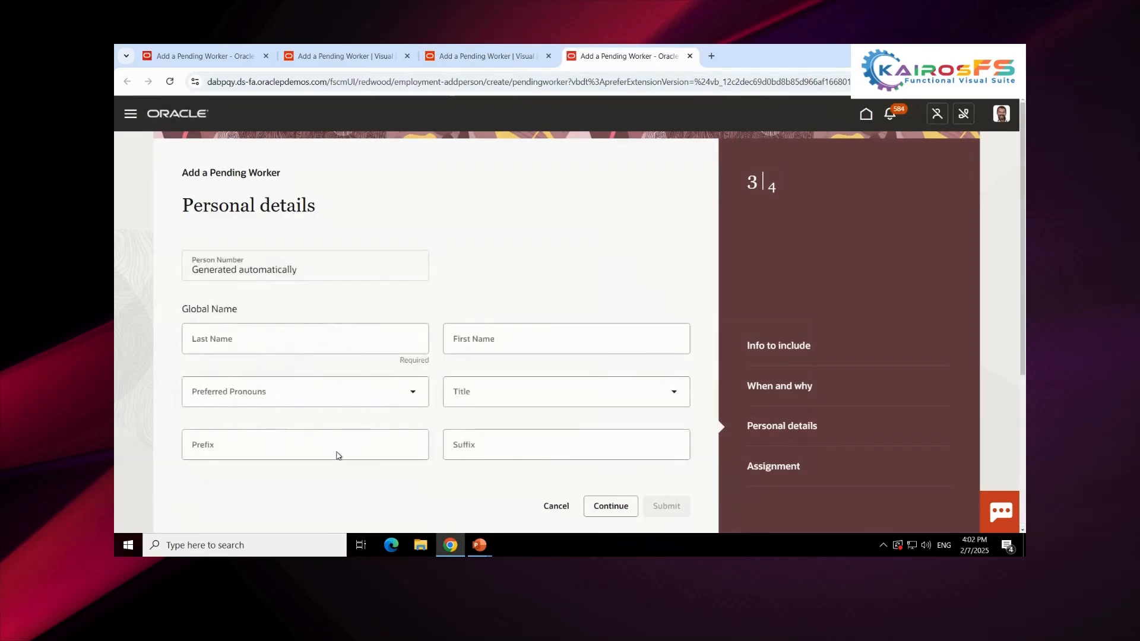
scroll(341, 454, "down", 3)
scroll(355, 423, "down", 3)
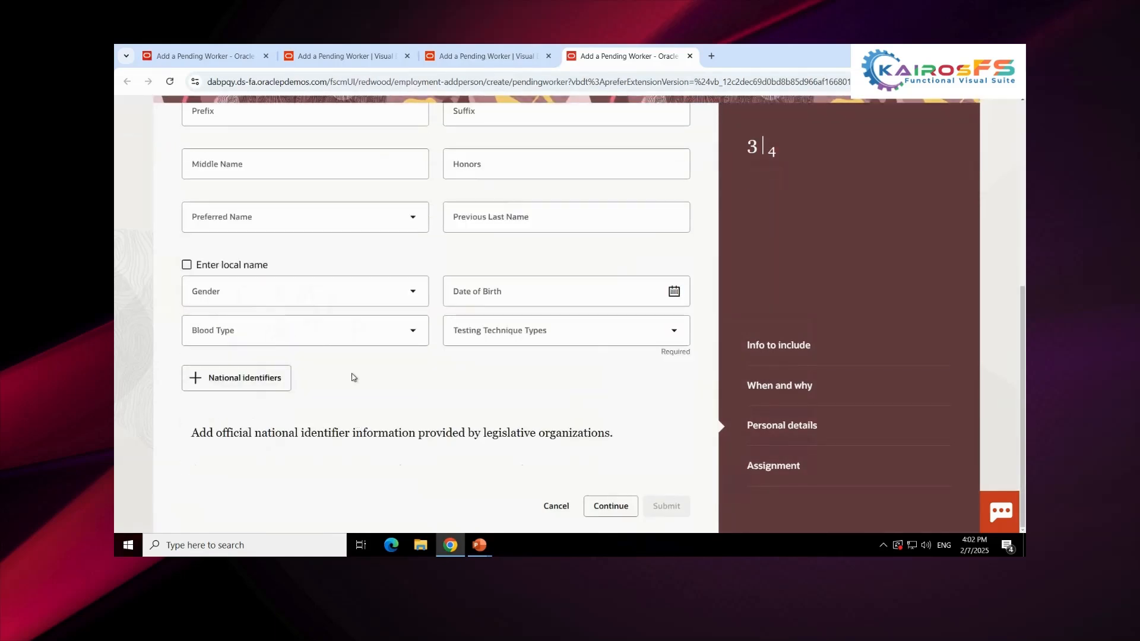